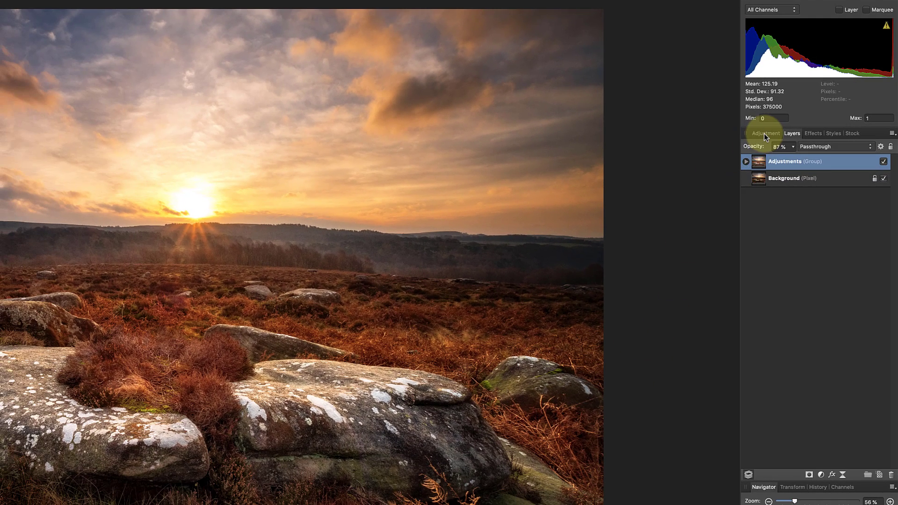
Apply the Default Soft Proof preset from the Adjustment panel to the moorland photo
click(765, 135)
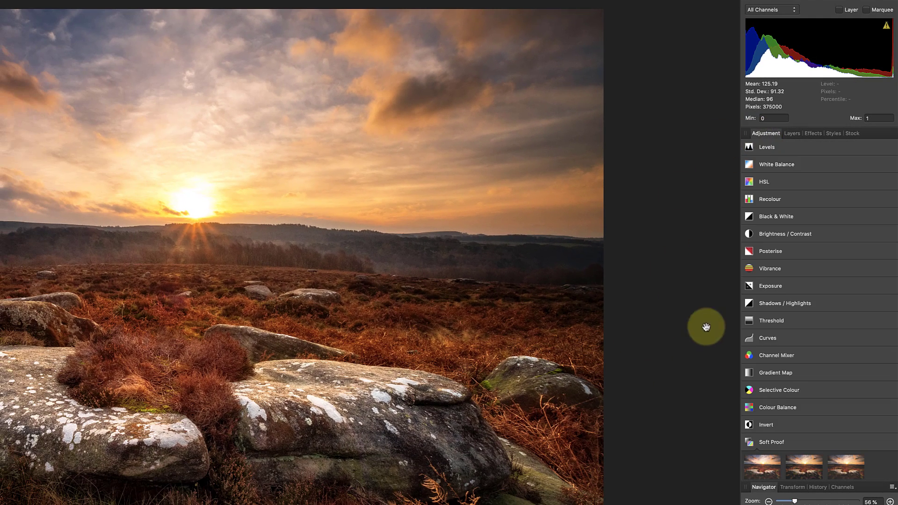
scroll(761, 413, down, 3)
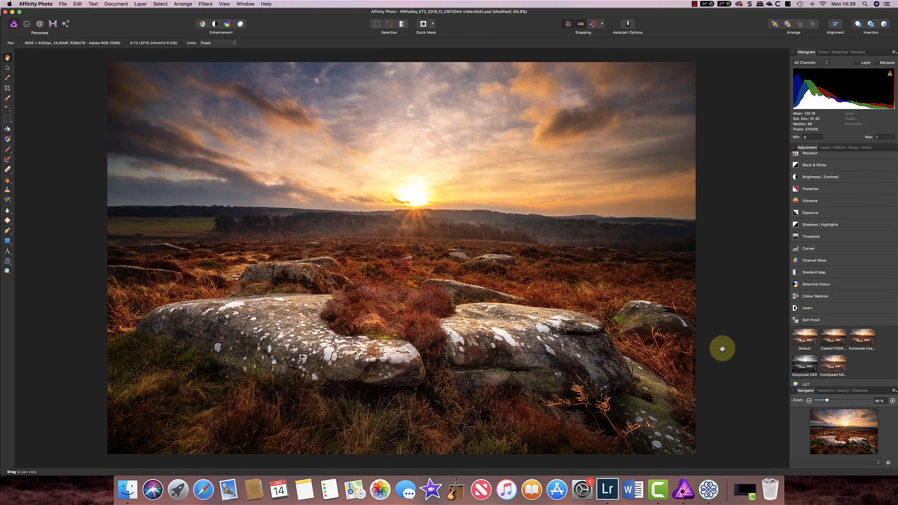
click(801, 343)
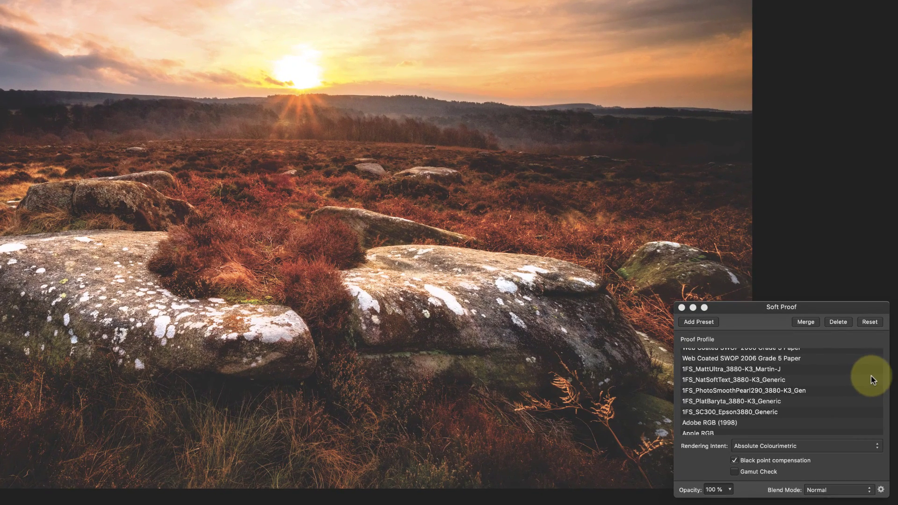
Preview the 1FS_NatSoftText_3880-K3_Generic profile, then the 1FS_PhotoSmoothPearl290_3880-K3_Gen profile
drag(781, 306, 780, 306)
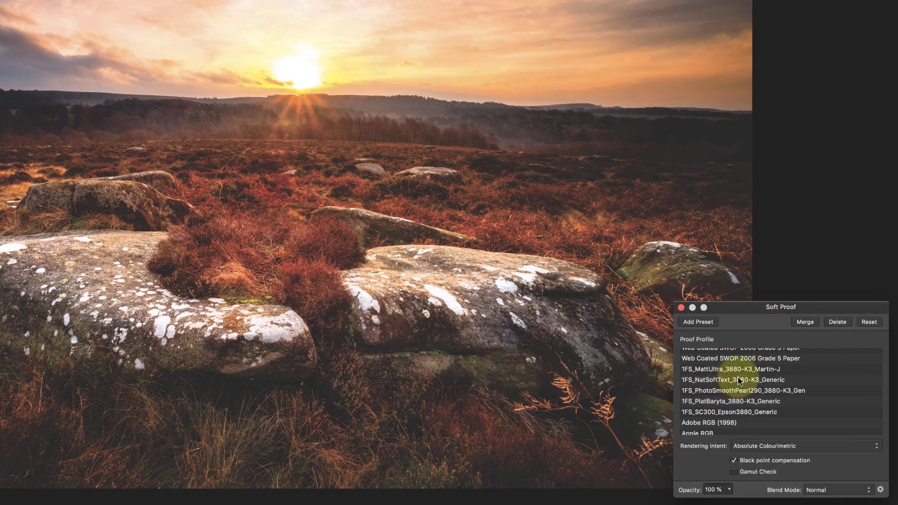
scroll(739, 381, up, 10)
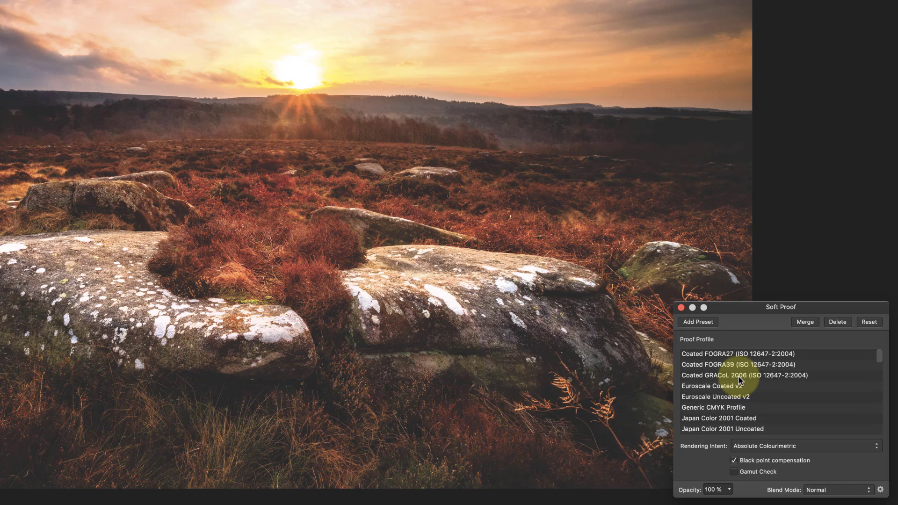
scroll(739, 380, down, 10)
scroll(739, 380, down, 4)
scroll(739, 379, up, 3)
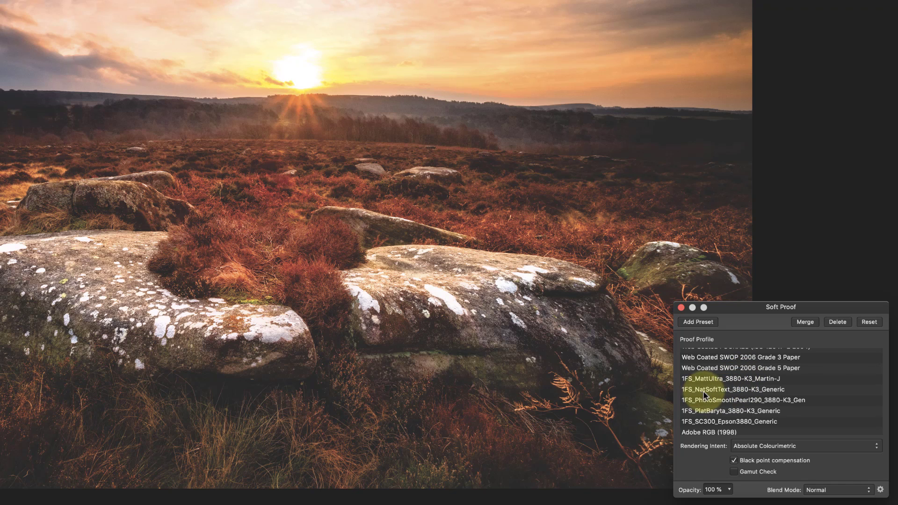
click(720, 390)
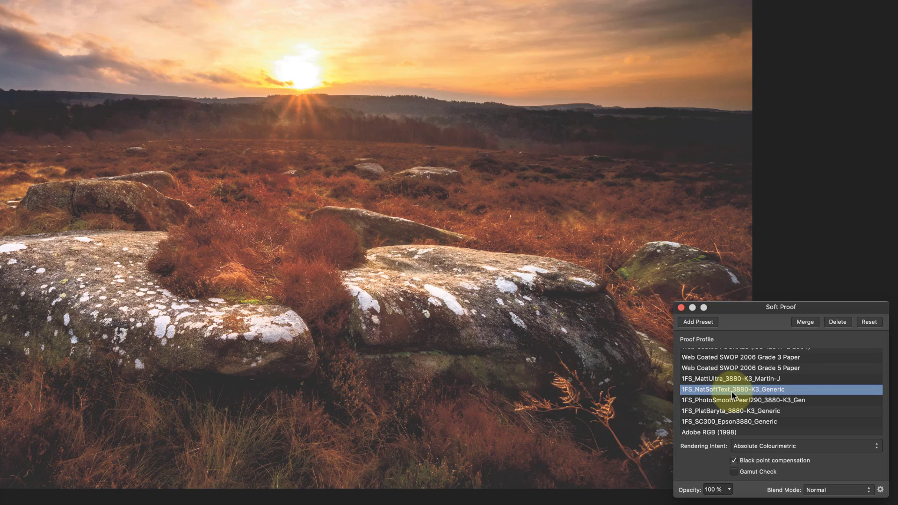
click(731, 401)
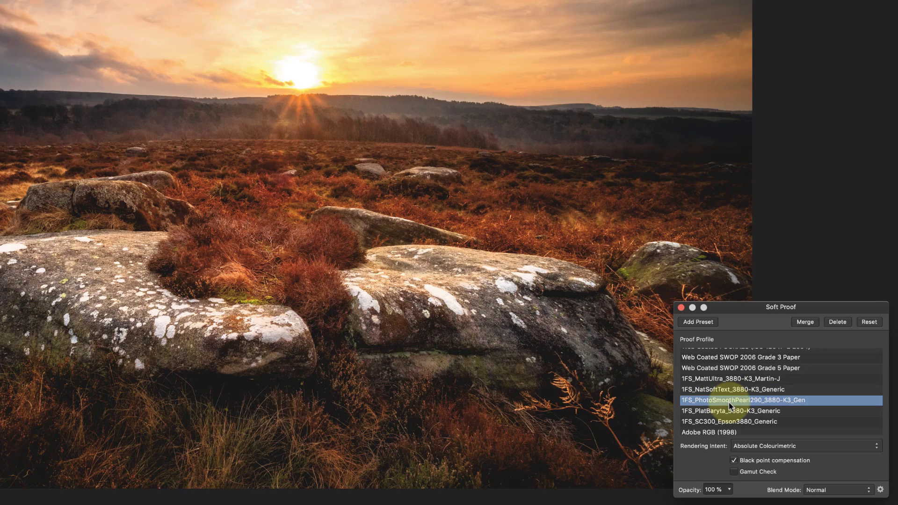
Switch the soft proof's profile to 1FS_PlatBaryta_3880-K3_Generic
click(723, 411)
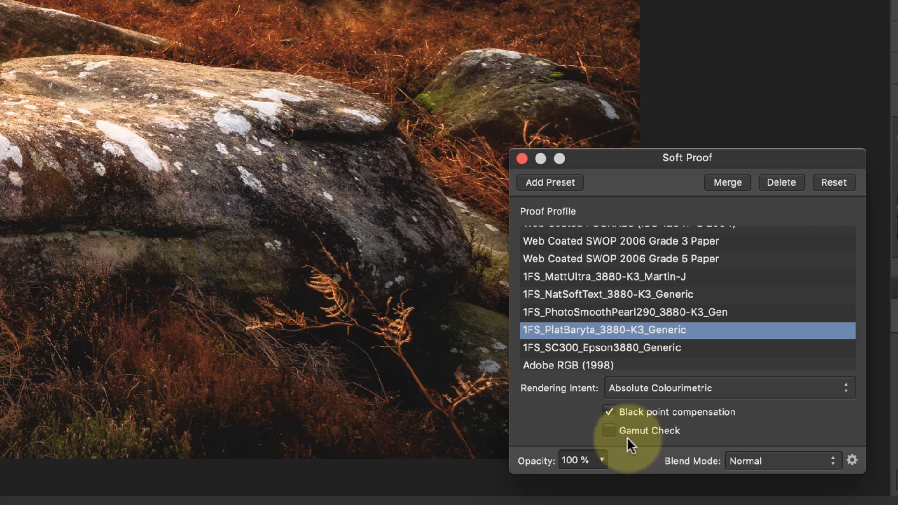
Turn Gamut Check on to see the out-of-gamut areas, then turn it off again
click(609, 430)
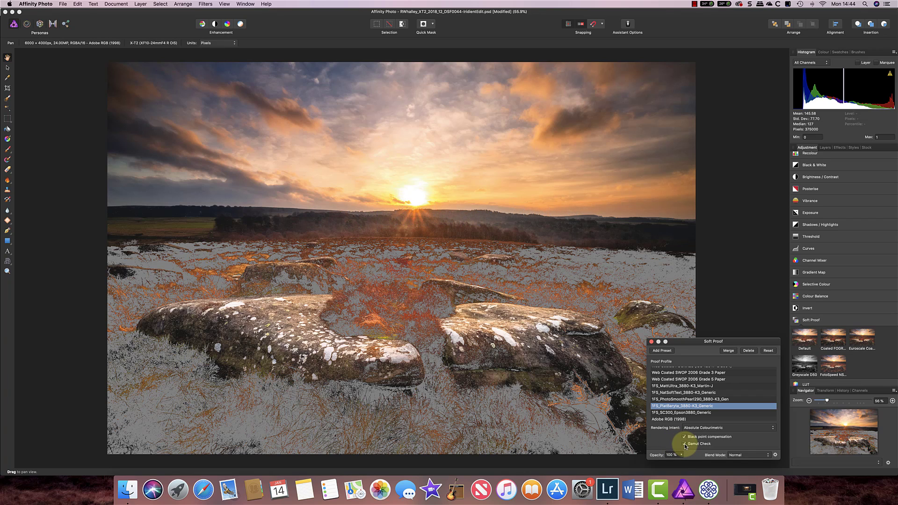
click(685, 444)
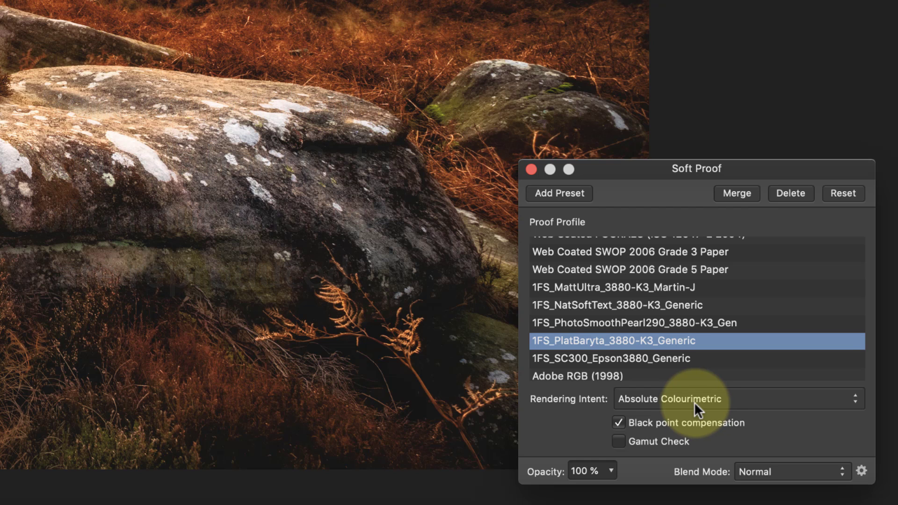
Set the rendering intent to Perceptual and proof with 1FS_NatSoftText_3880-K3_Generic
click(853, 399)
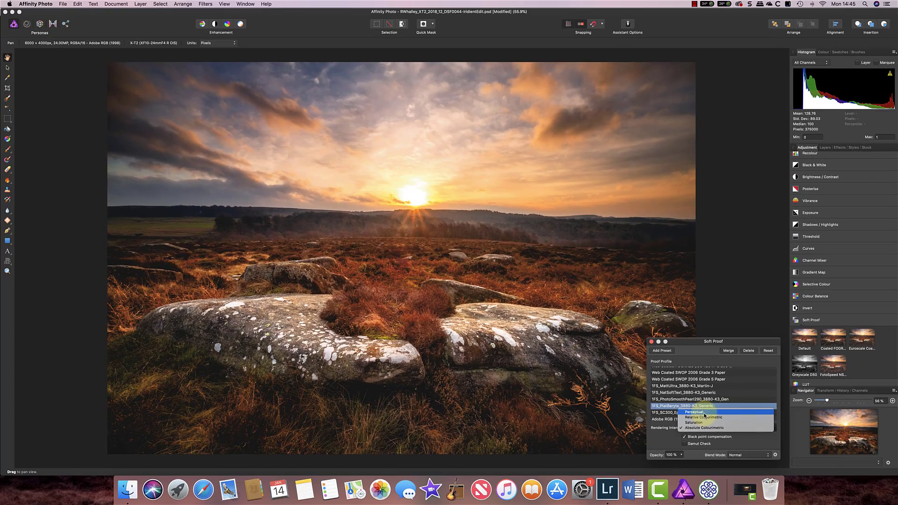
click(698, 403)
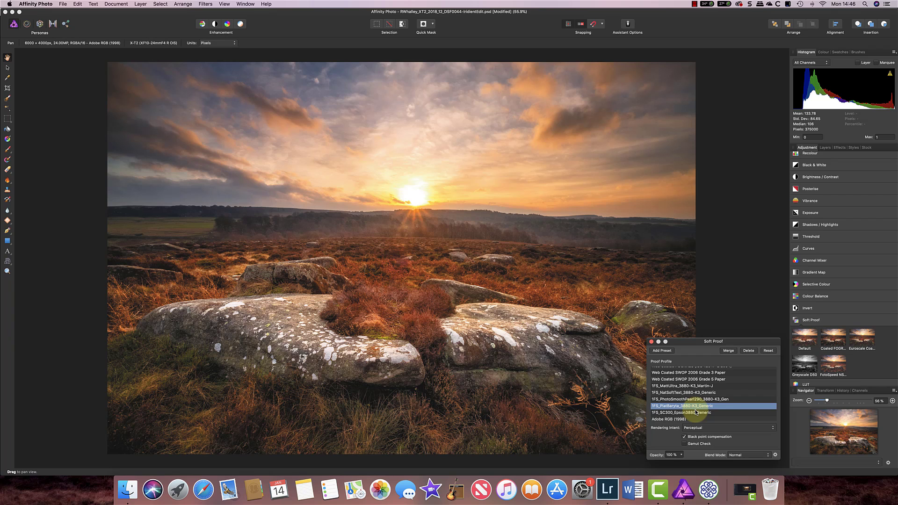
click(698, 393)
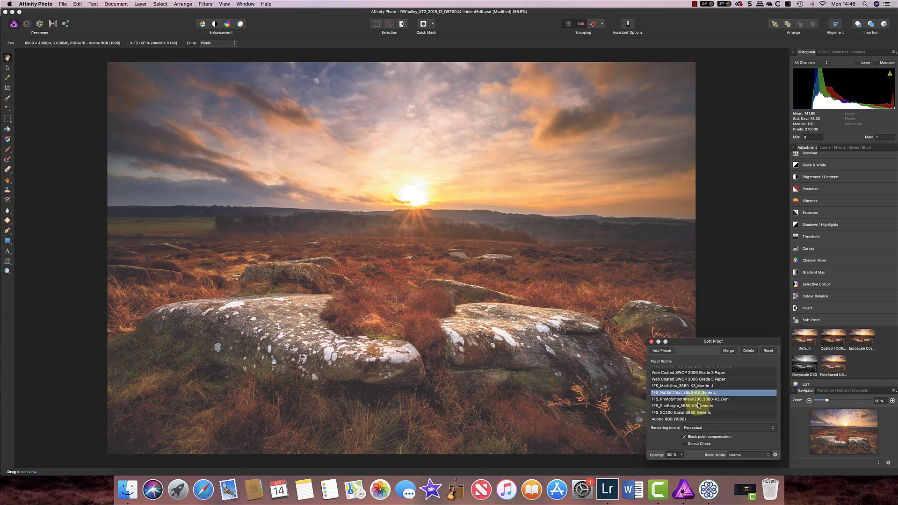
Return to the 1FS_PlatBaryta_3880-K3_Generic profile with Relative Colourimetric rendering intent
click(697, 405)
click(699, 428)
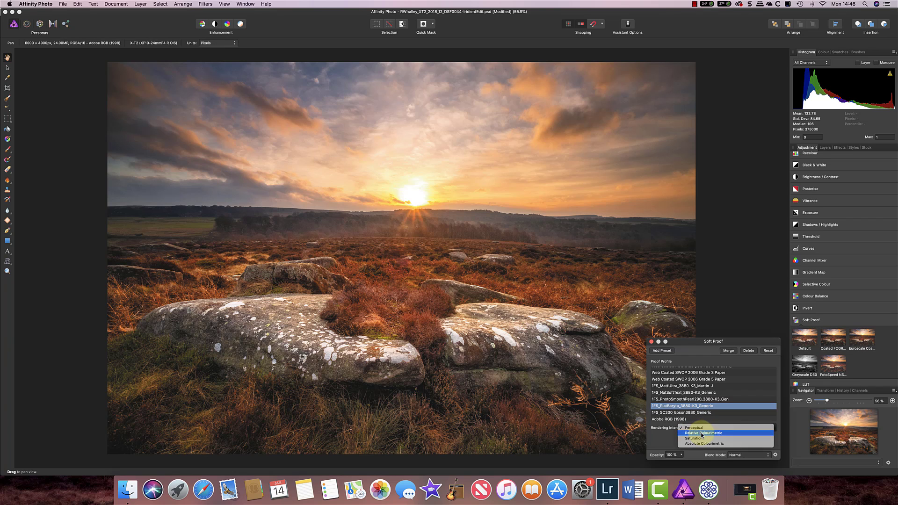
click(702, 433)
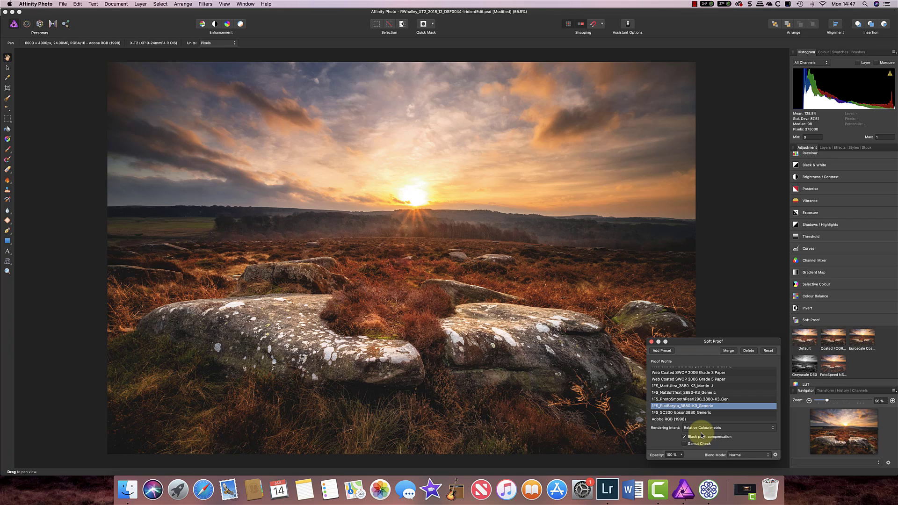
Compare Saturation and Perceptual rendering intents, settling on Absolute Colourimetric
click(703, 428)
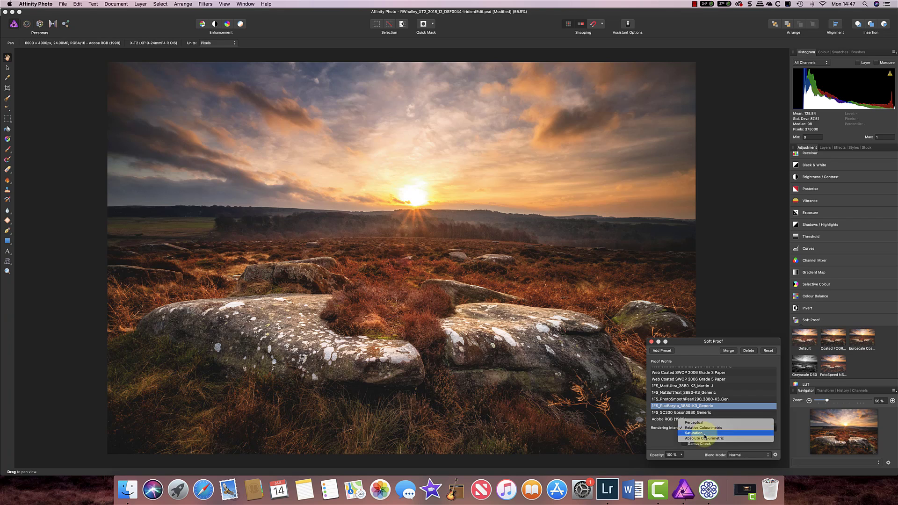
click(703, 433)
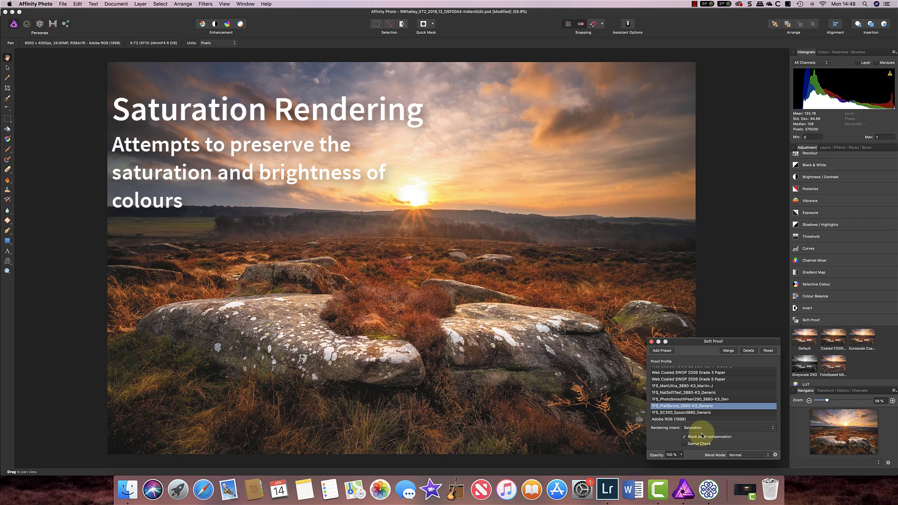
click(702, 428)
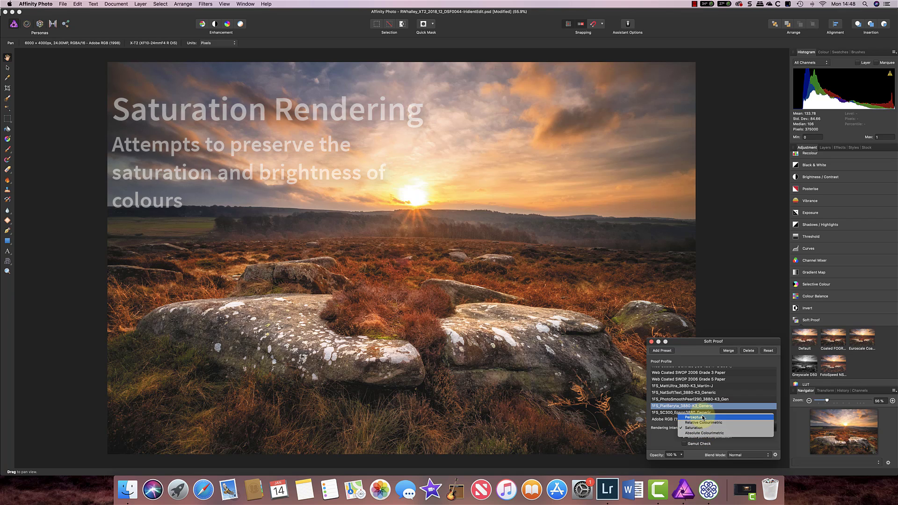
click(702, 411)
click(704, 427)
click(701, 430)
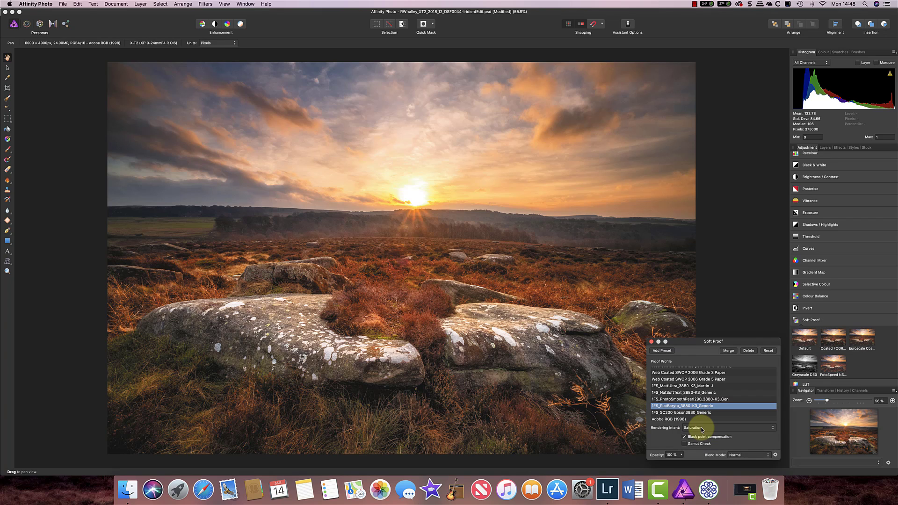
click(702, 428)
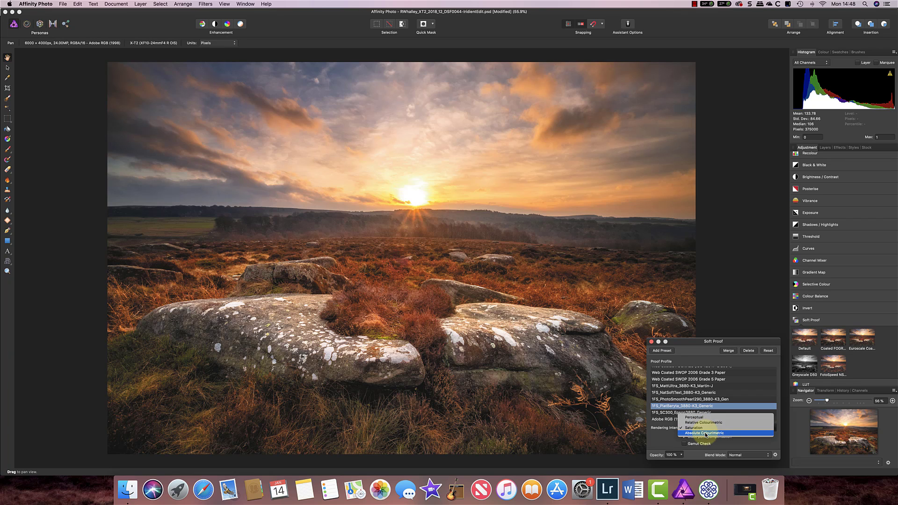
click(705, 433)
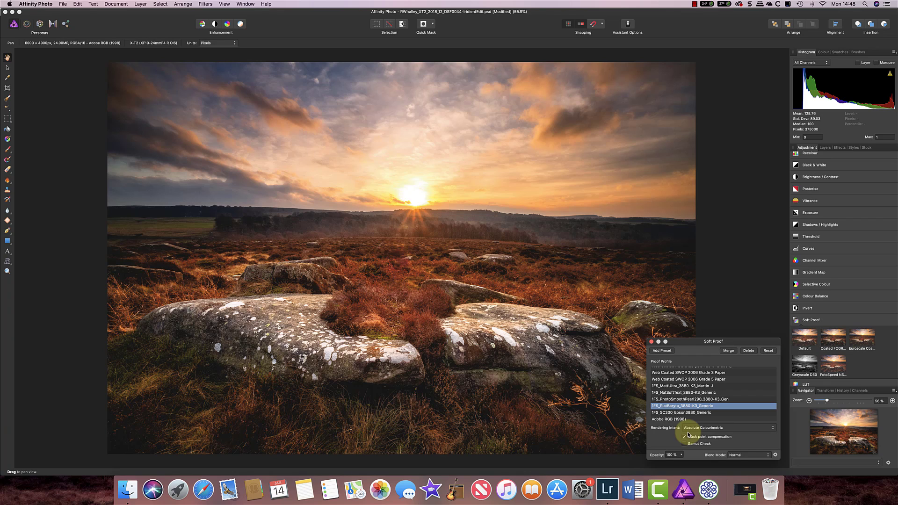
In the Layers panel, switch the Soft proof Adjustment off and on twice, leaving it visible
click(829, 151)
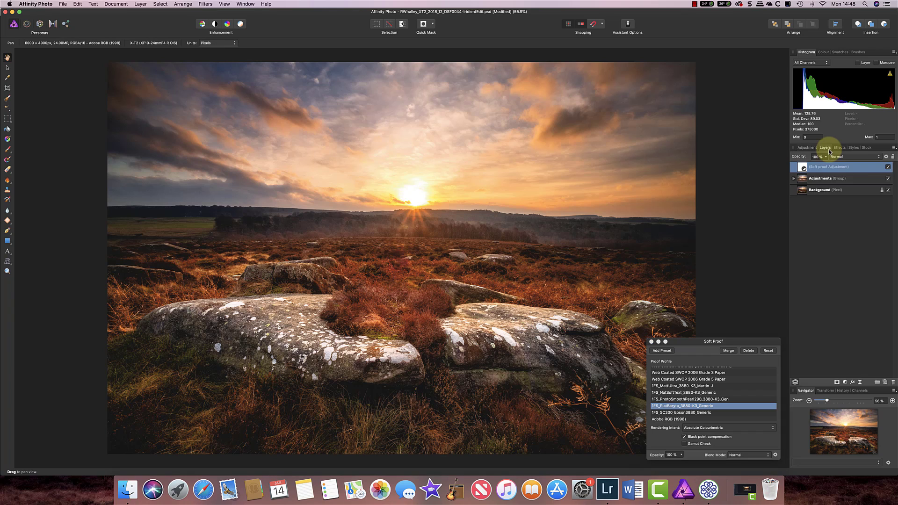
click(888, 167)
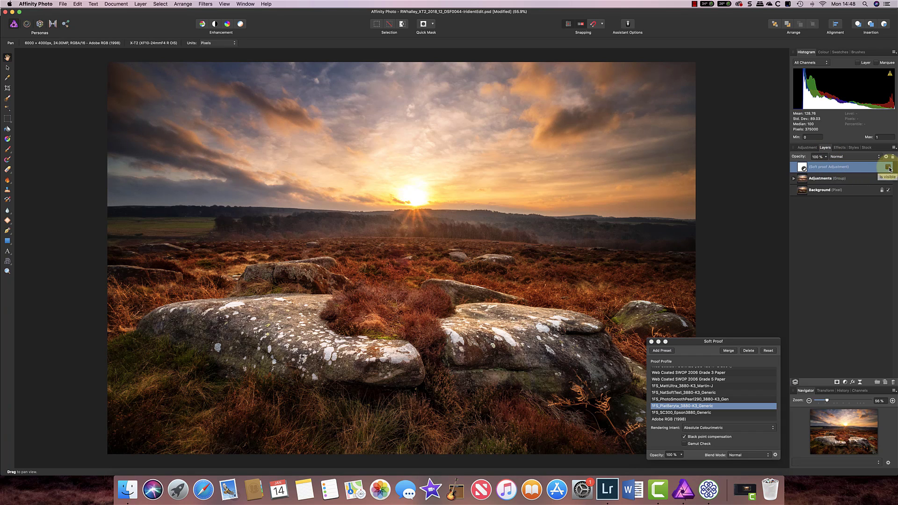
click(888, 167)
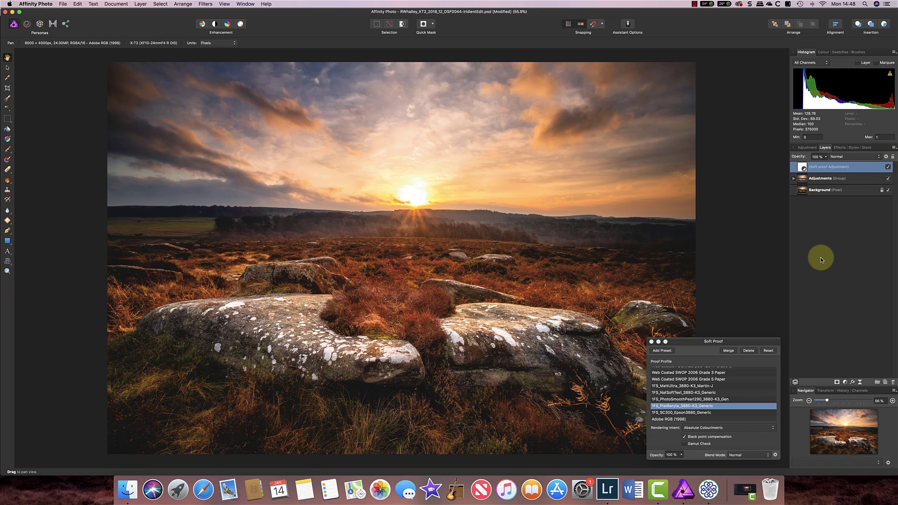
click(888, 167)
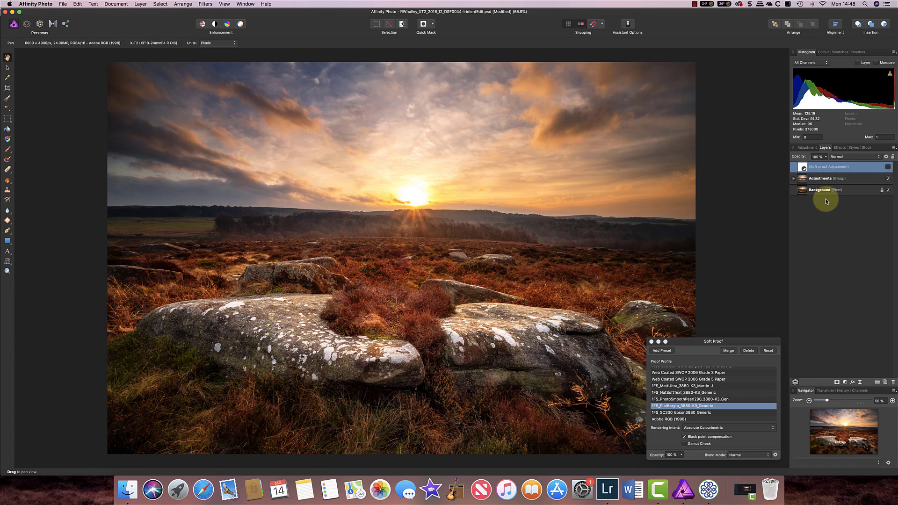
click(888, 167)
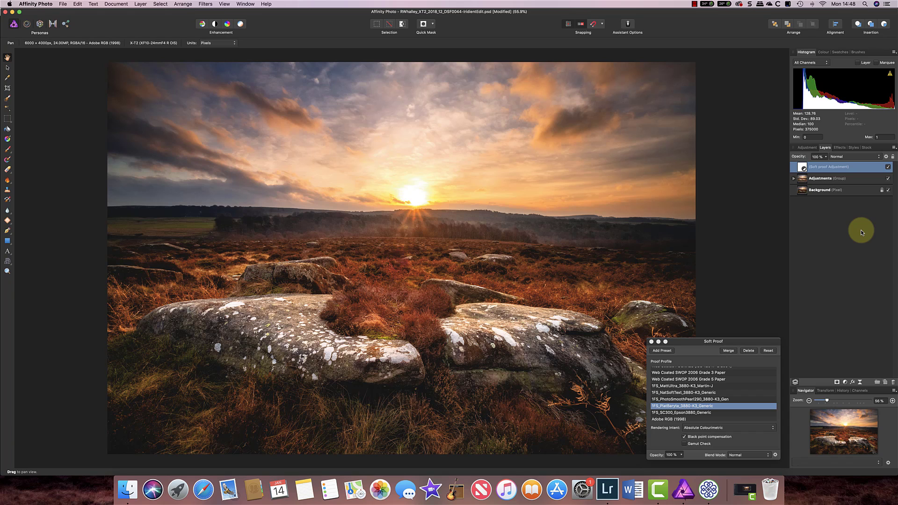
click(685, 444)
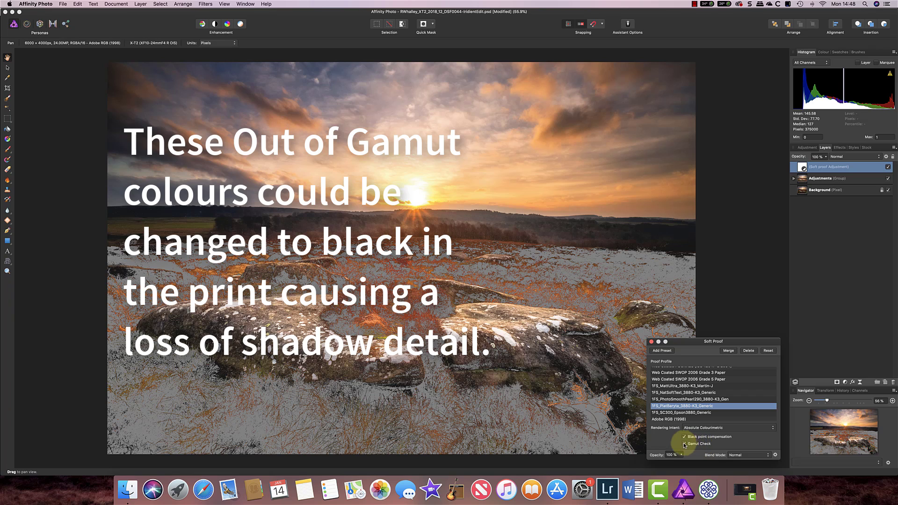
click(685, 444)
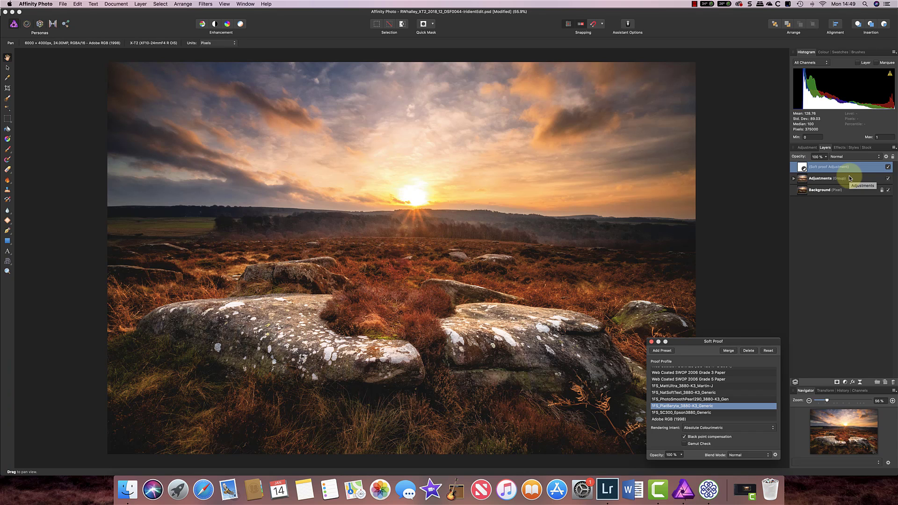
Add a Curves adjustment layer above the Adjustments group, just below the Soft proof layer
click(806, 180)
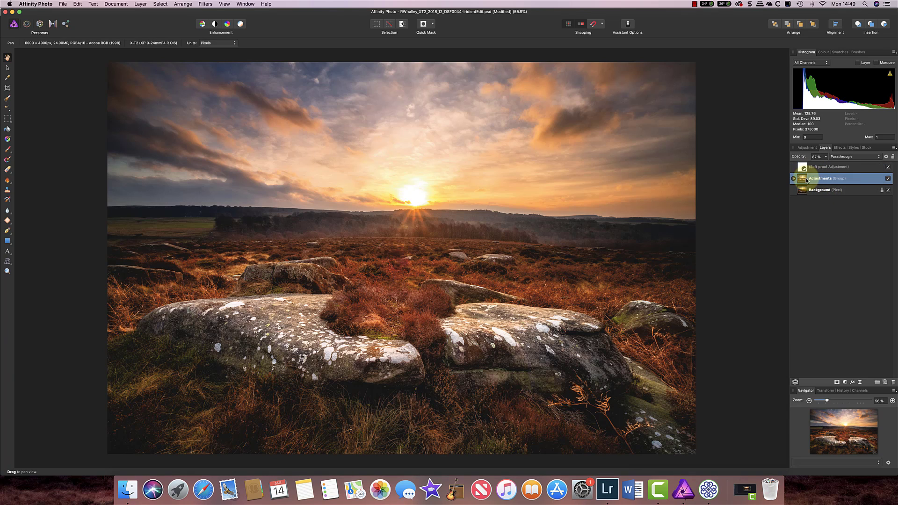
click(807, 148)
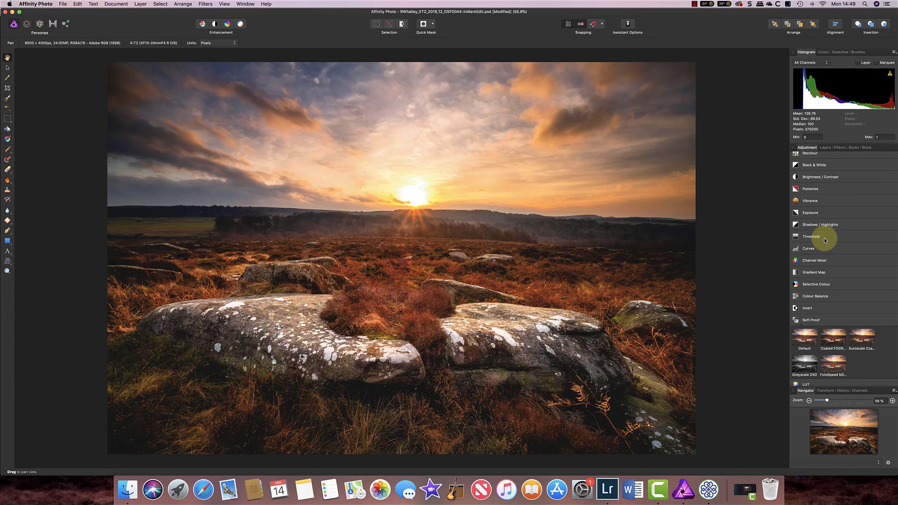
click(822, 250)
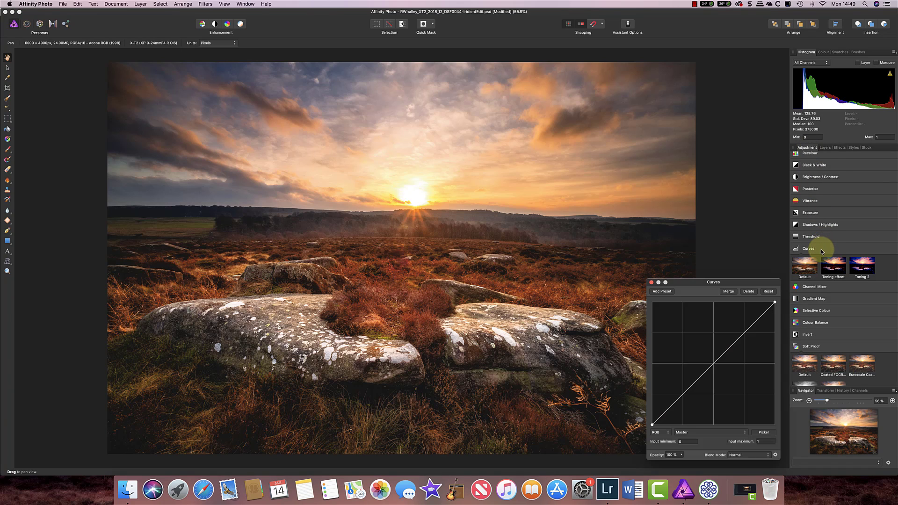
click(827, 148)
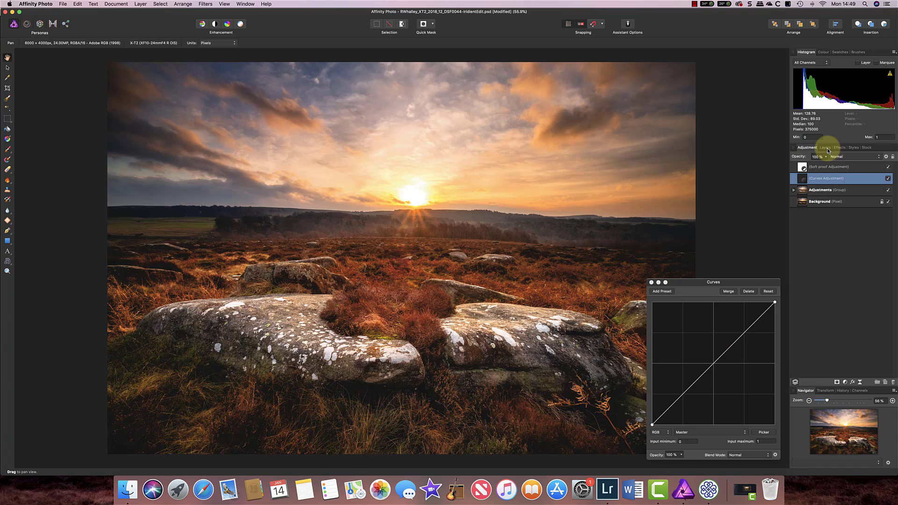
Turn on Gamut Check, then raise the Curves black point, bend the shadows and add an upper-midtone point
double_click(802, 167)
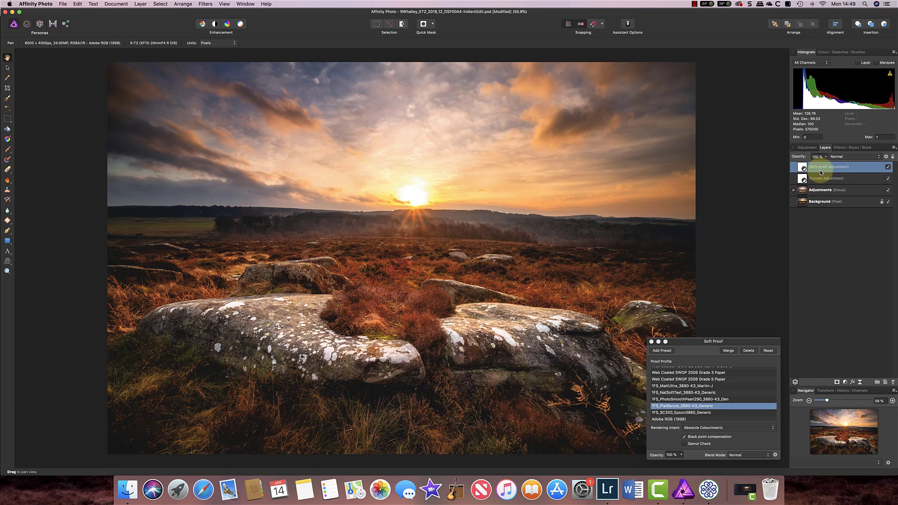
click(684, 445)
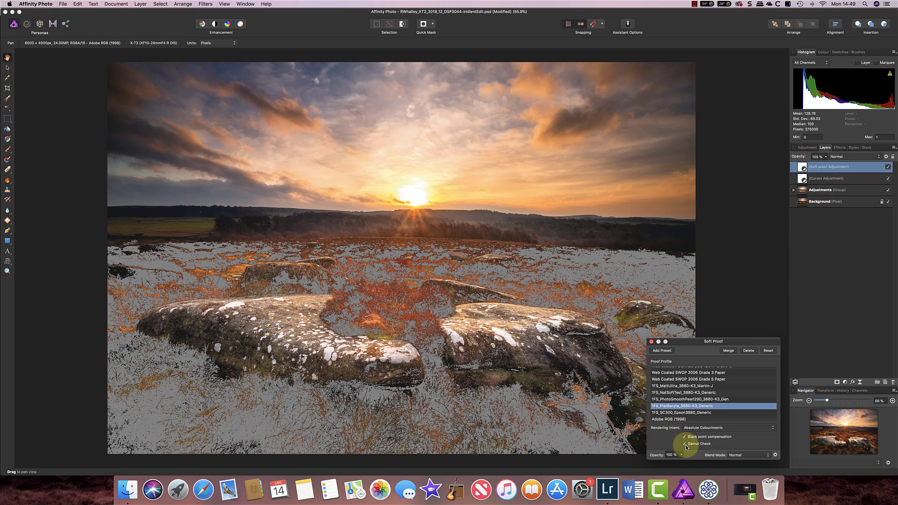
double_click(798, 179)
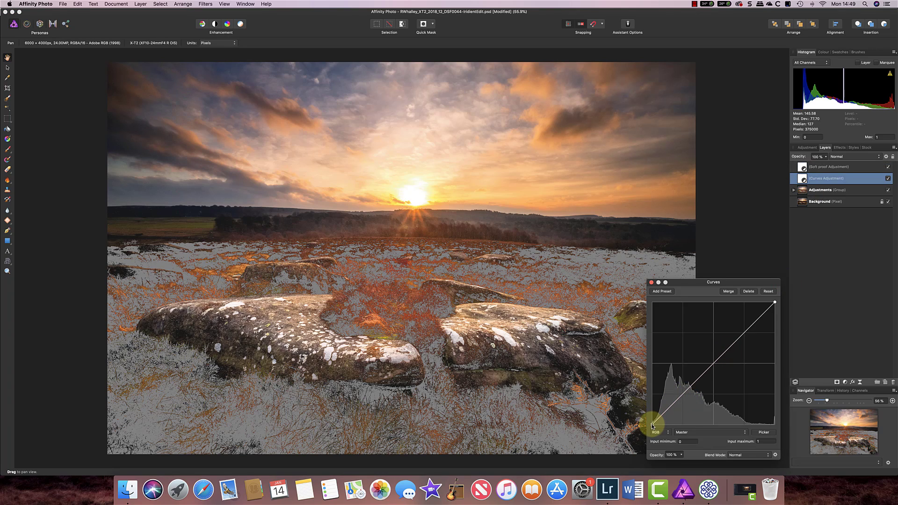
drag(653, 426, 653, 415)
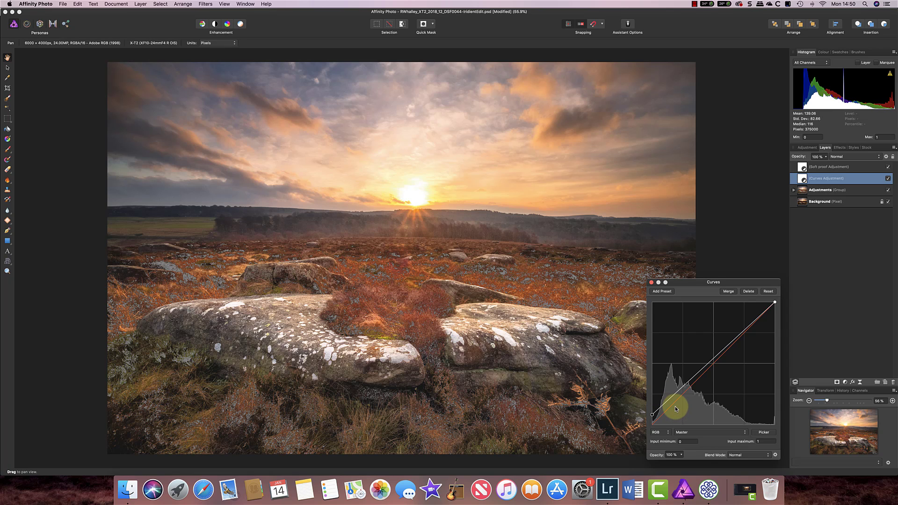
drag(676, 409, 680, 395)
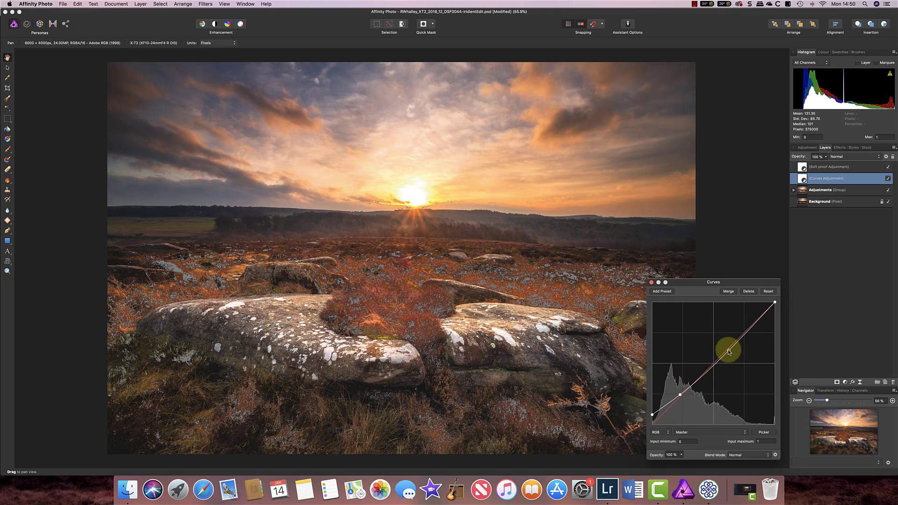
click(727, 350)
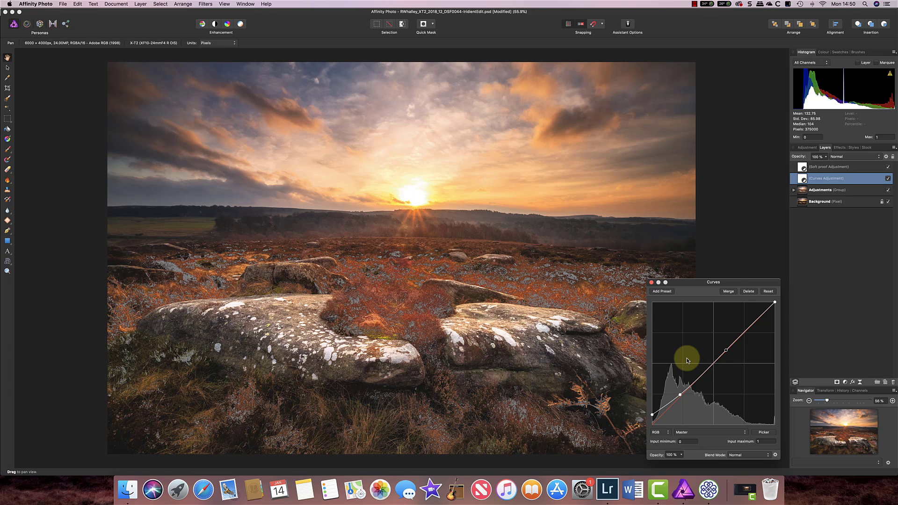
Toggle the soft proof's Gamut Check off and back on to confirm no grey areas remain
double_click(793, 167)
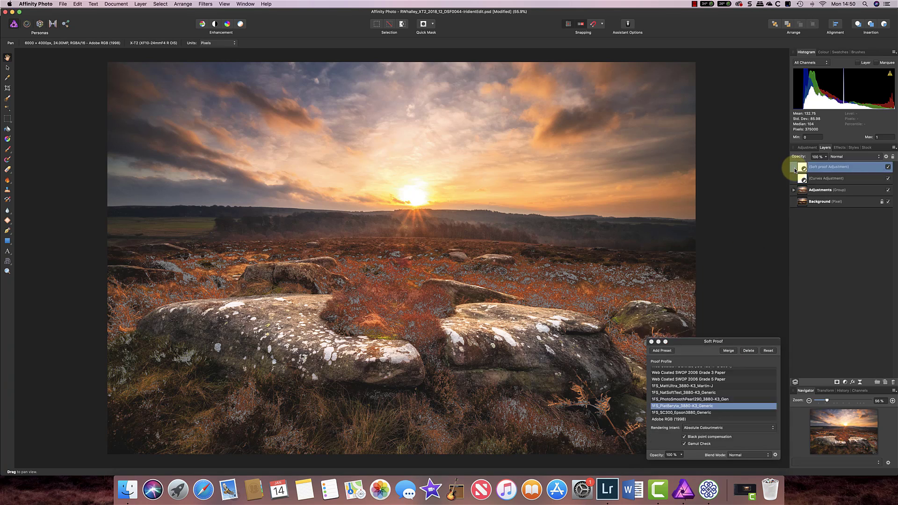
click(684, 444)
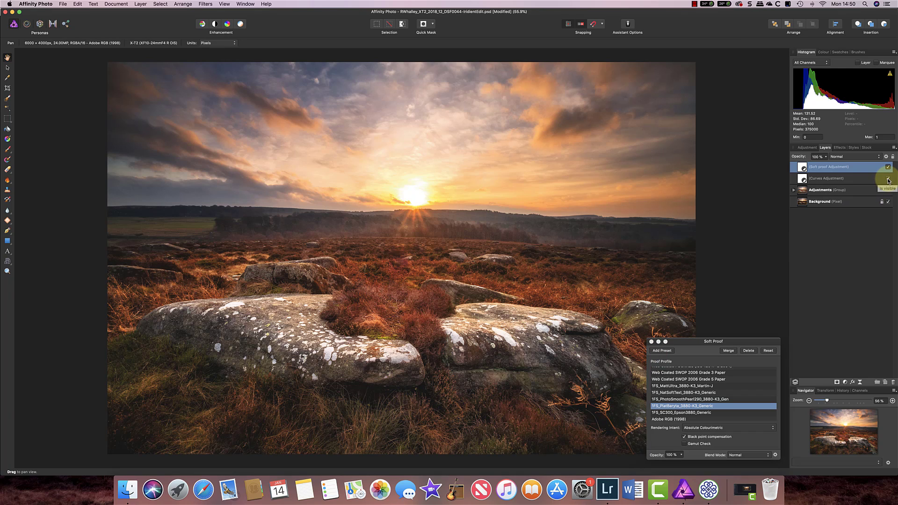
click(685, 445)
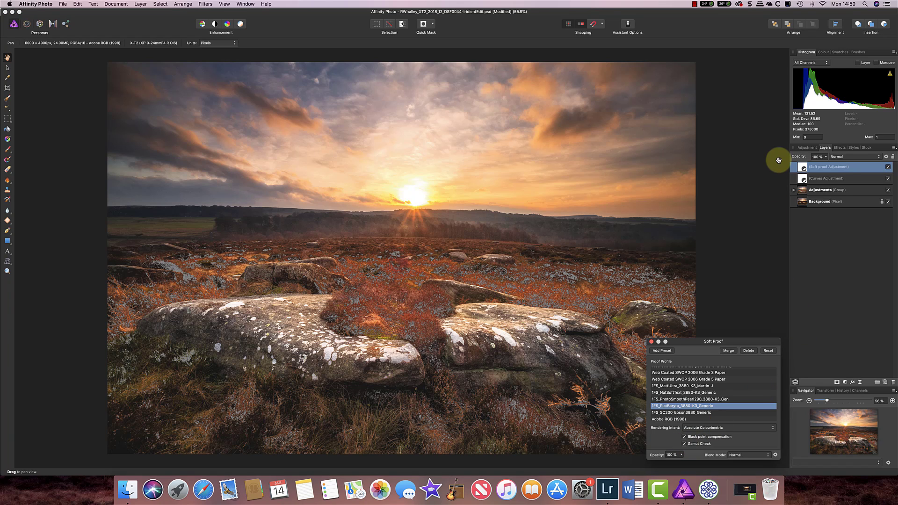
Add an HSL adjustment layer from the Adjustments list
double_click(861, 178)
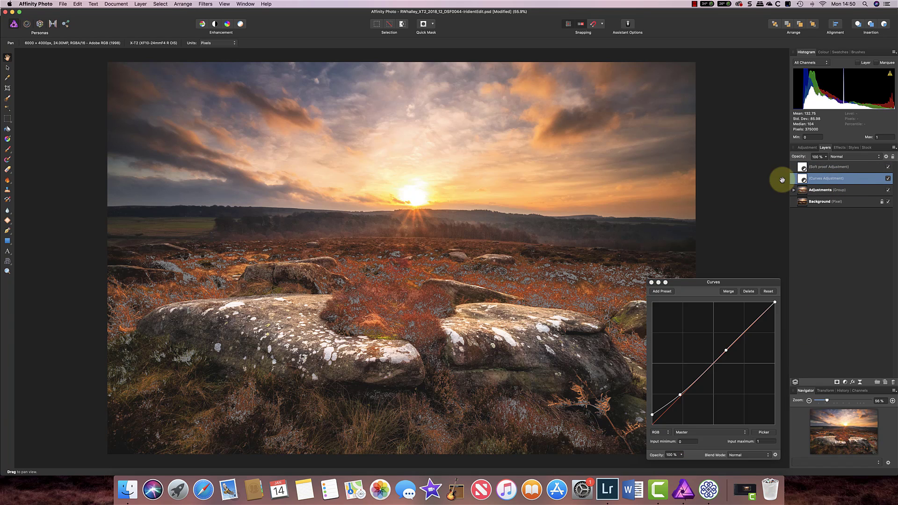
click(806, 147)
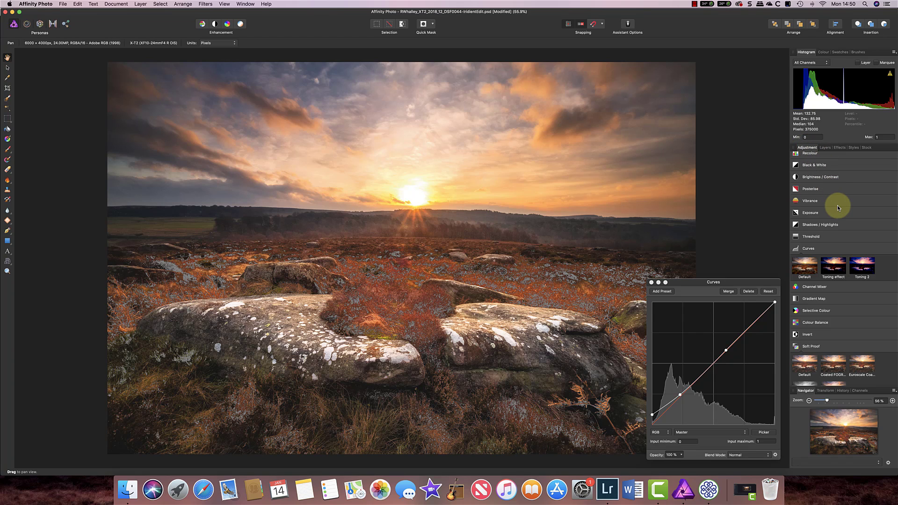
scroll(828, 182, up, 3)
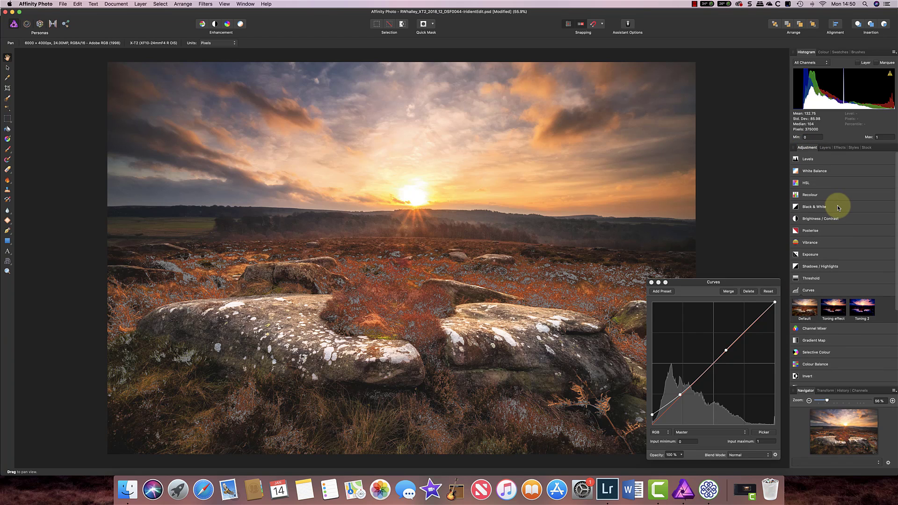
click(809, 182)
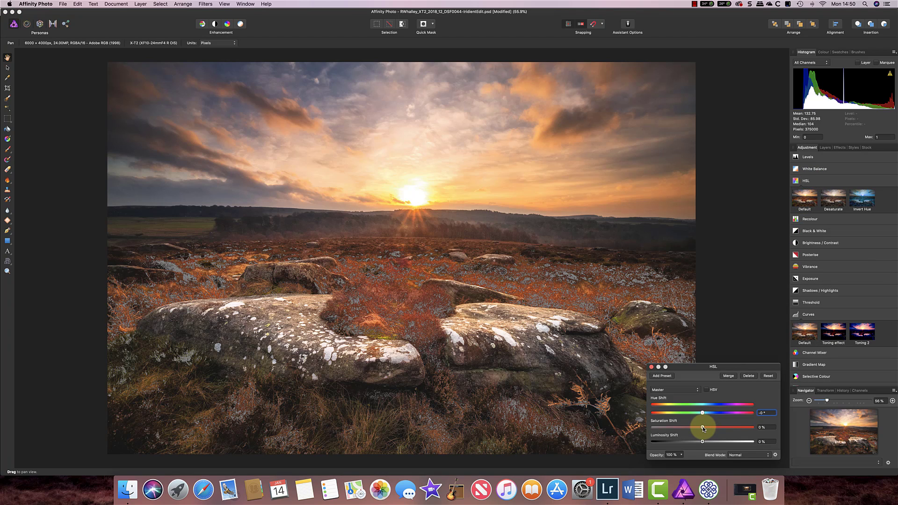
Slightly lift HSL master saturation and luminosity, then raise the Reds' saturation shift
drag(702, 426, 702, 430)
drag(703, 443, 704, 443)
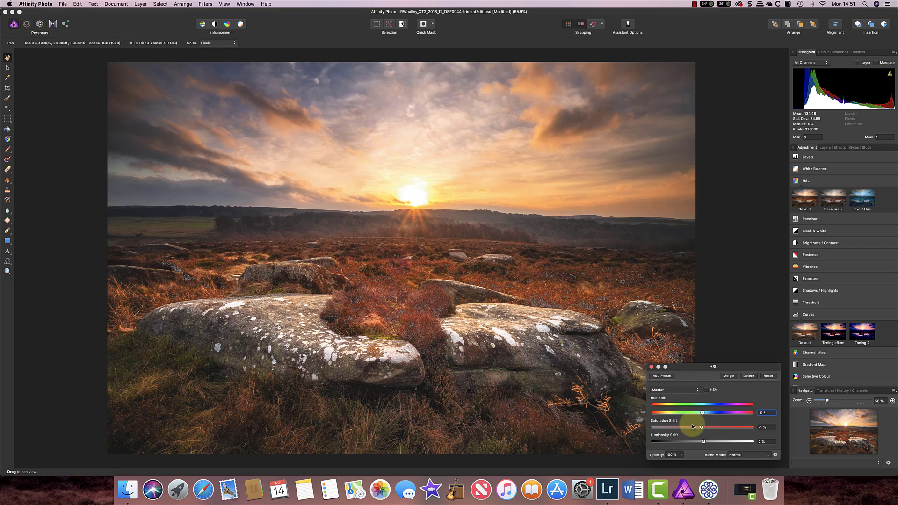
drag(701, 427, 704, 428)
click(680, 389)
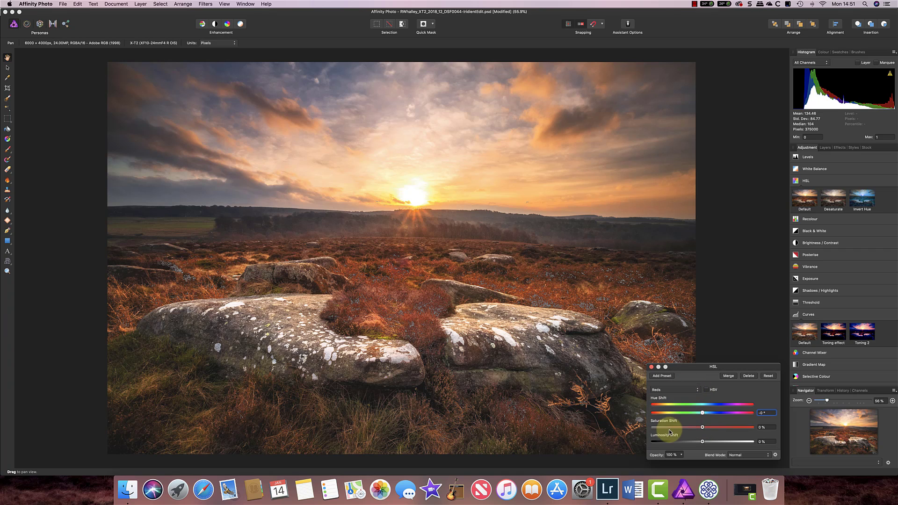
drag(702, 427, 703, 414)
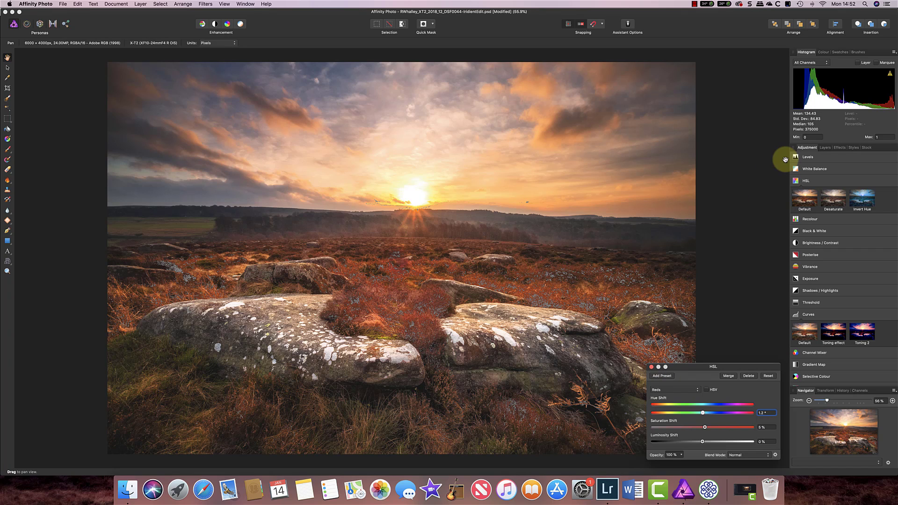
click(825, 148)
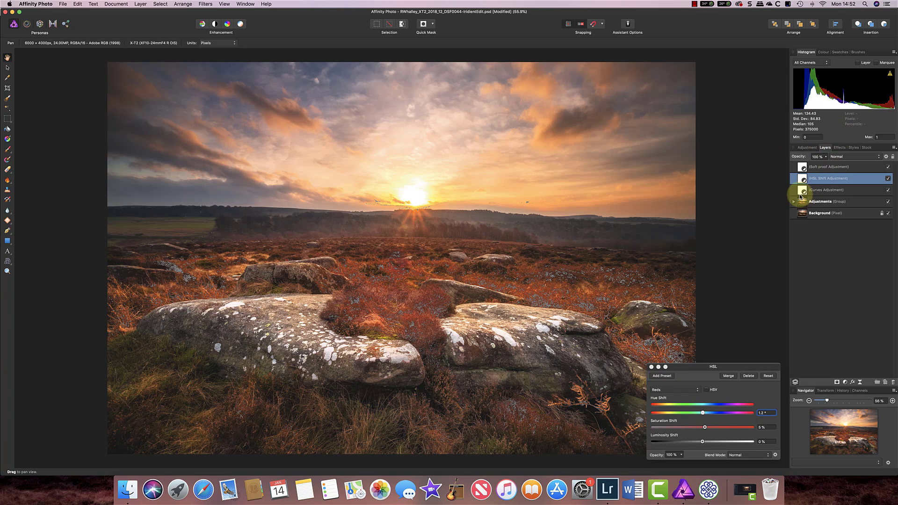
Turn off Gamut Check, re-enable the Soft proof, and select the Soft proof, HSL and Curves layers
double_click(795, 167)
click(684, 443)
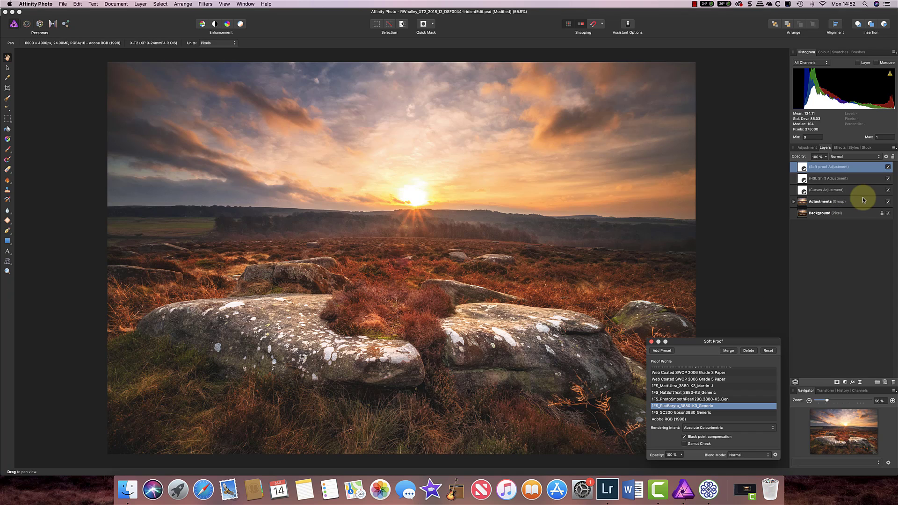
click(888, 167)
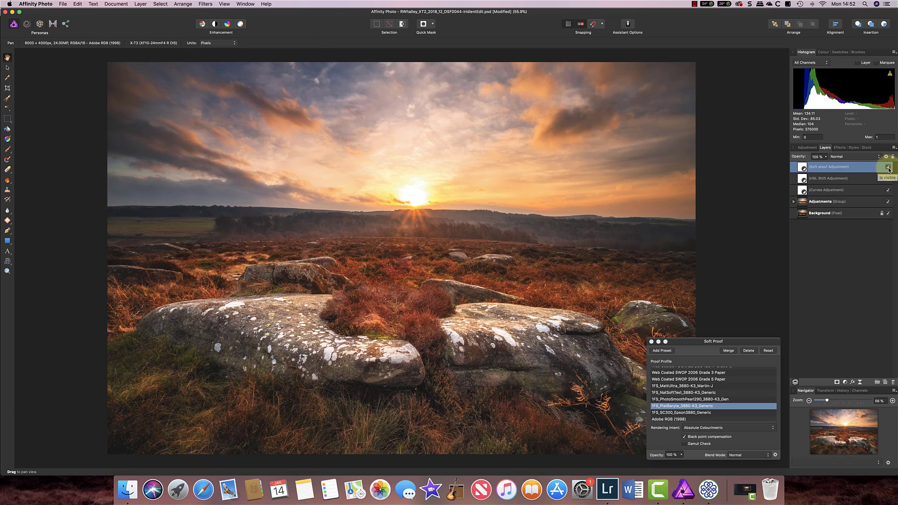
shift+click(852, 190)
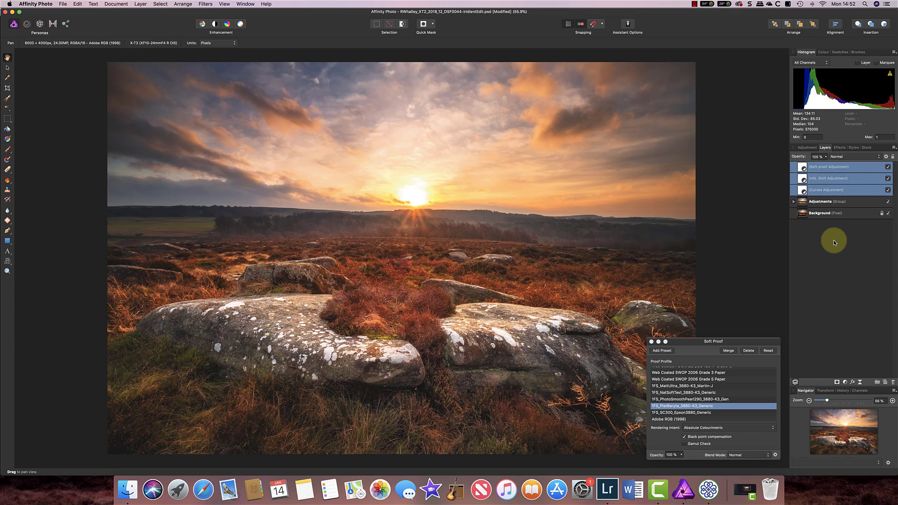
Group the three adjustment layers, name the group 'Print', and toggle its visibility off and on
click(877, 382)
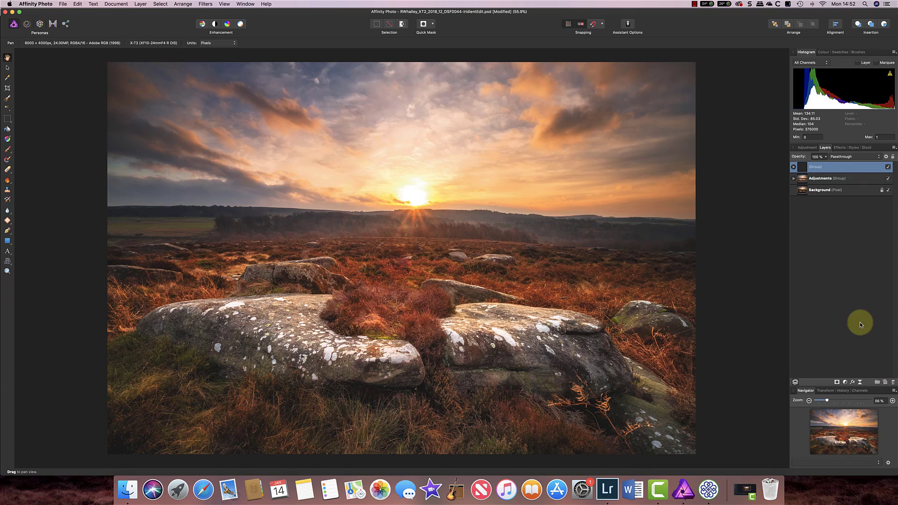
double_click(815, 169)
text(Print)
key(Return)
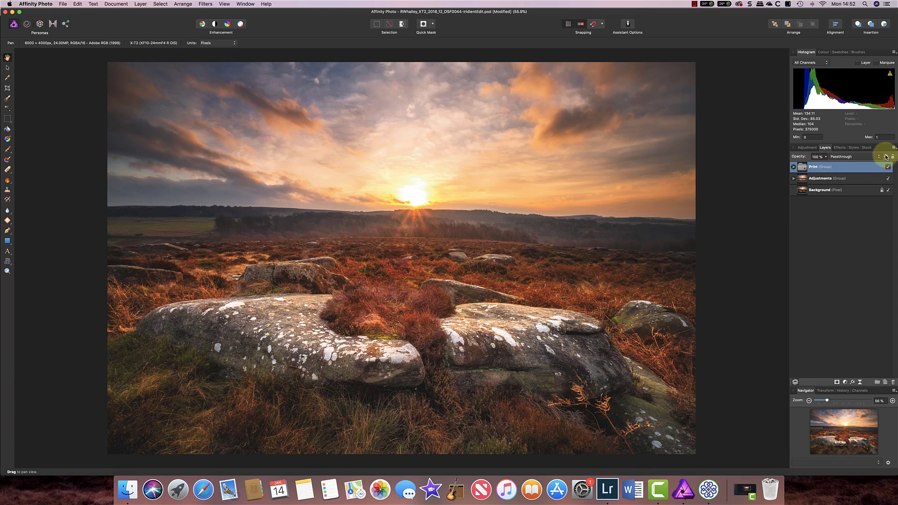
click(888, 167)
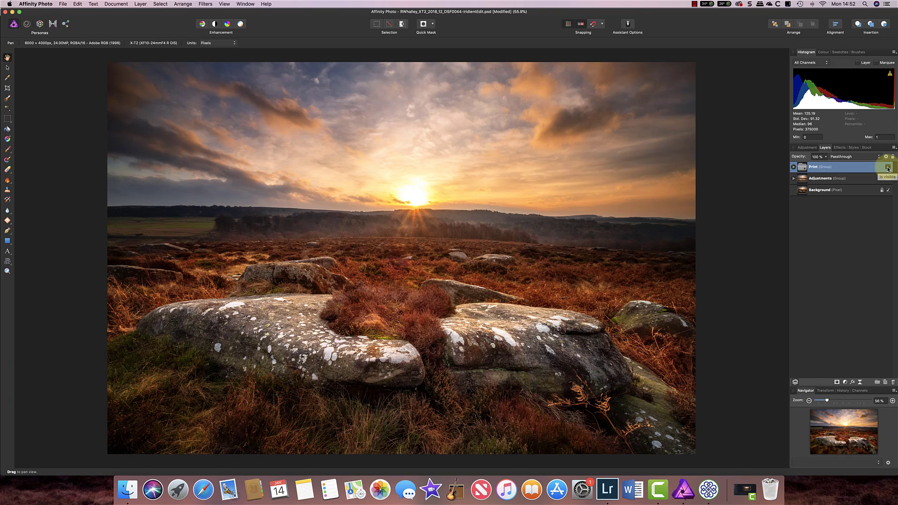
click(889, 167)
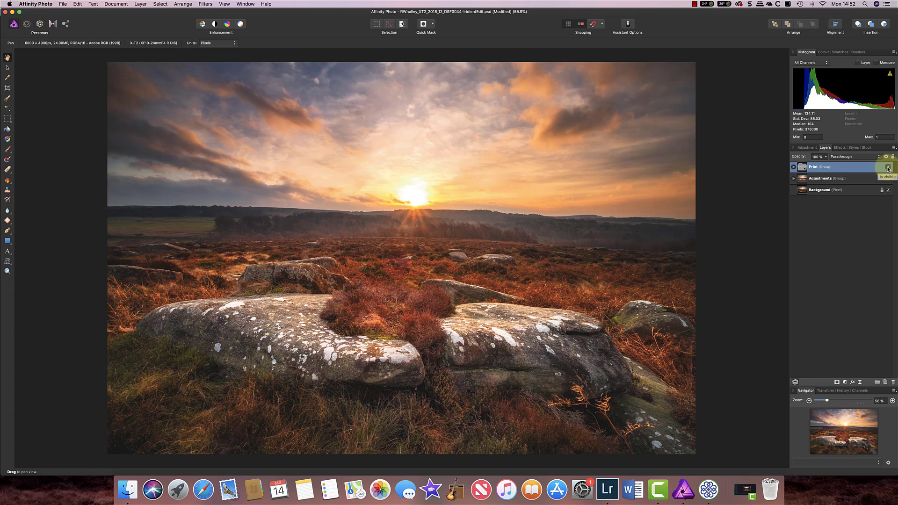
Expand the Print group and gently darken the Curves tone curve by adjusting two points
click(793, 167)
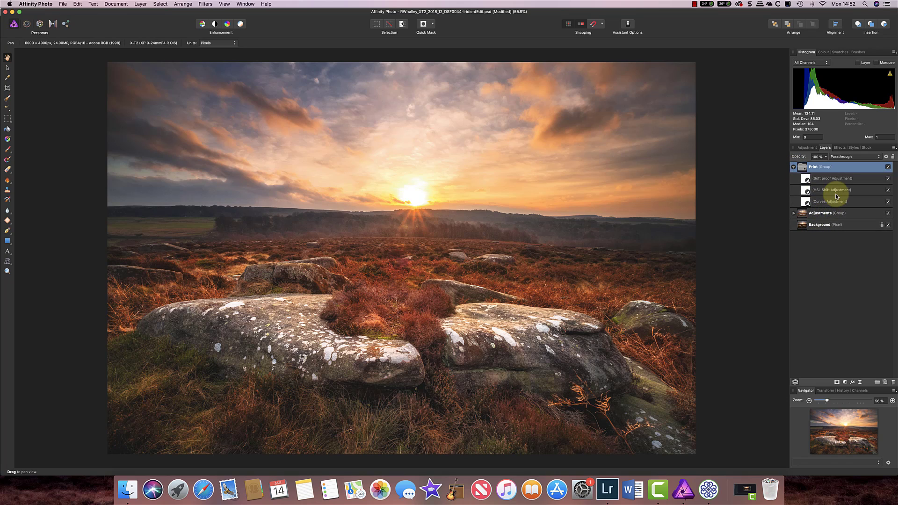
double_click(834, 202)
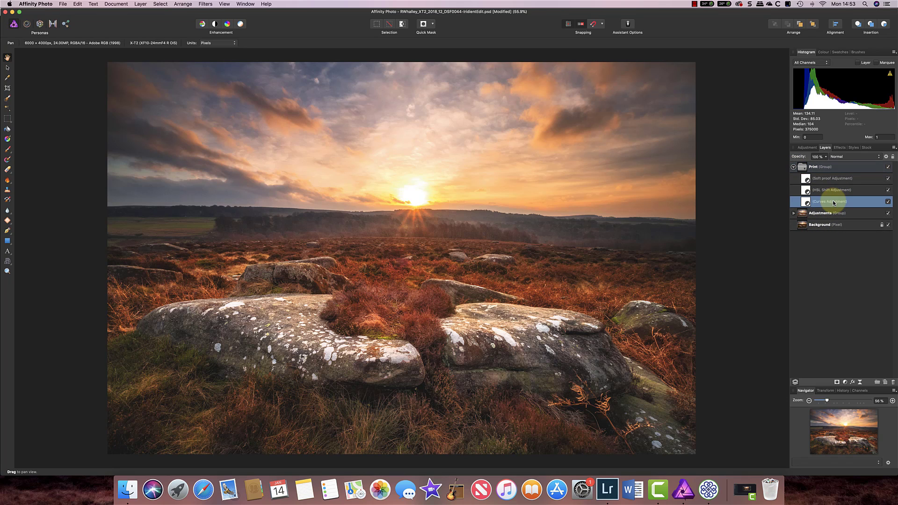
double_click(799, 203)
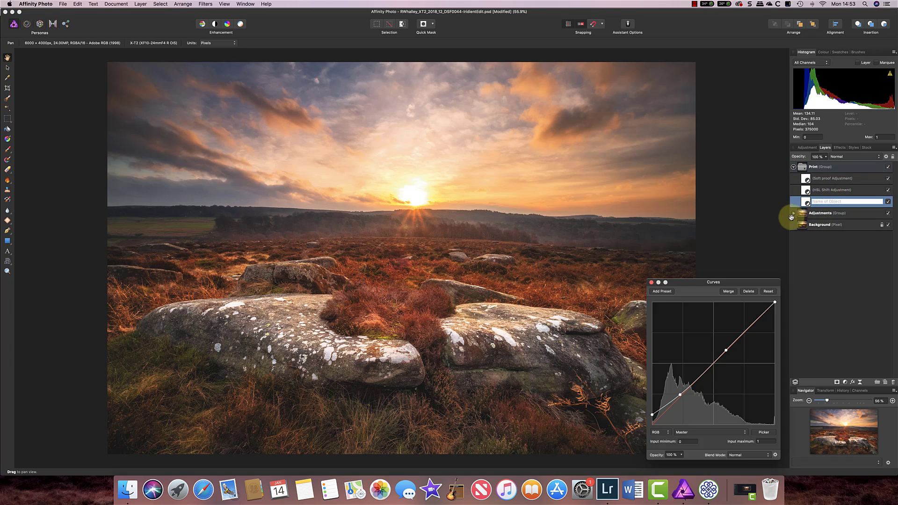
click(726, 353)
drag(726, 353, 719, 363)
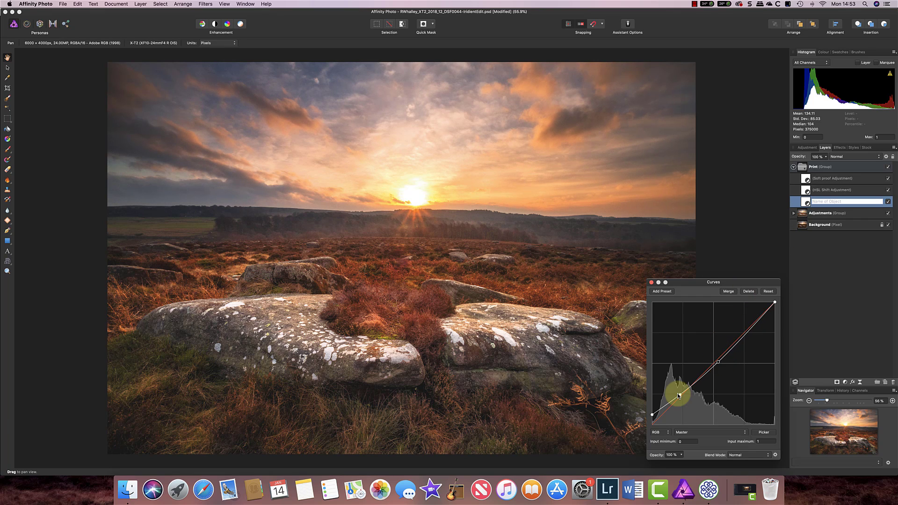
drag(680, 394, 683, 392)
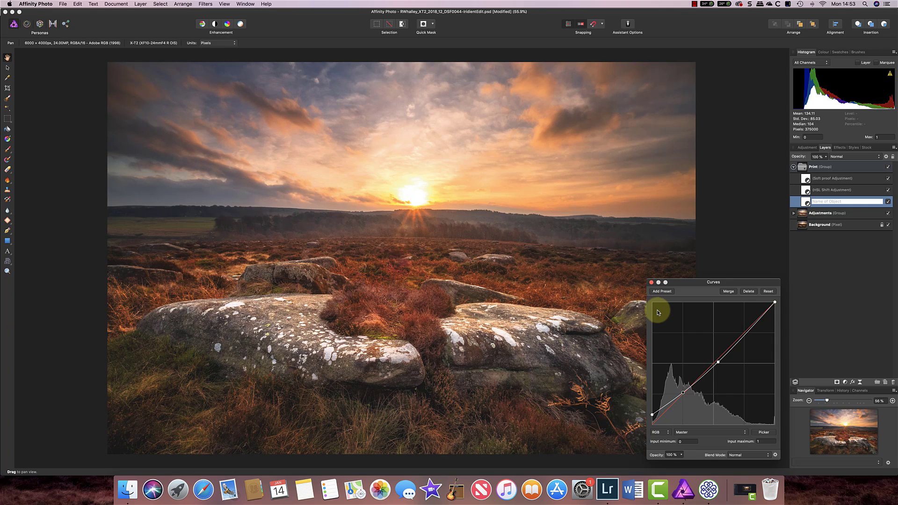
click(651, 282)
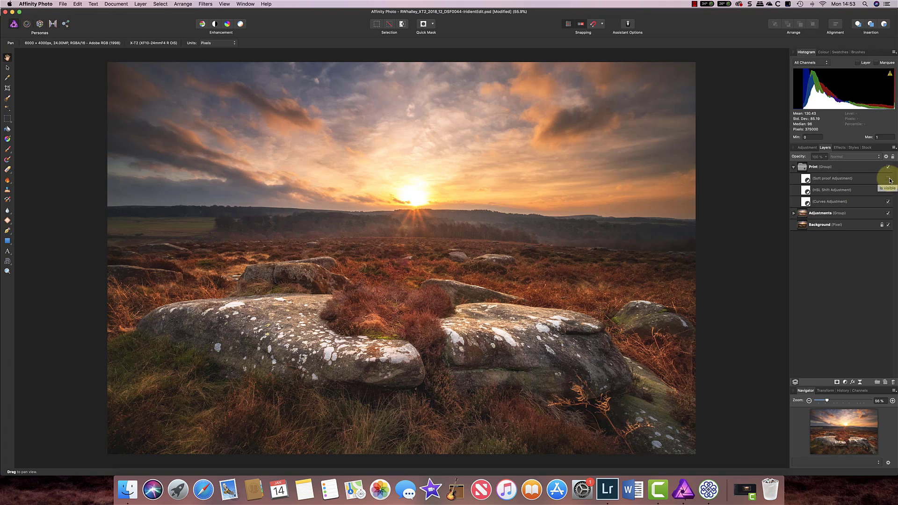
Collapse the Print group and hide then show it for a before-and-after comparison
click(794, 167)
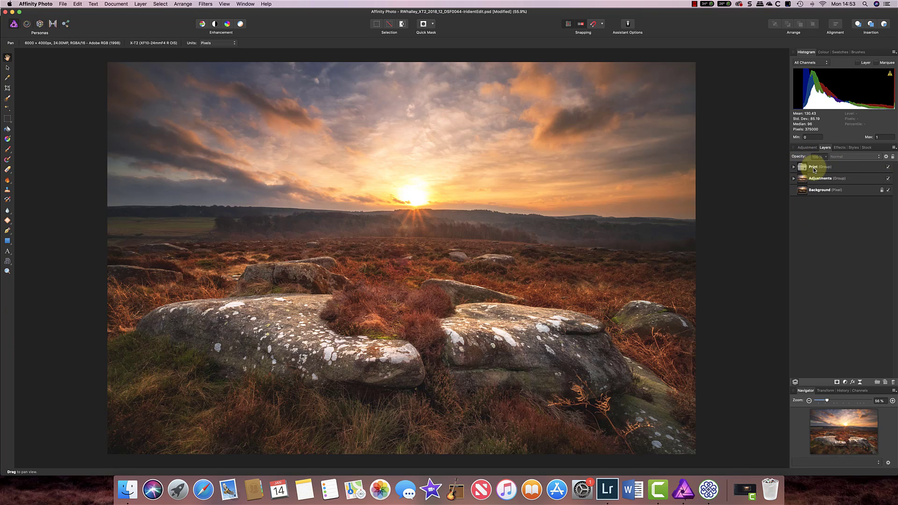
click(887, 168)
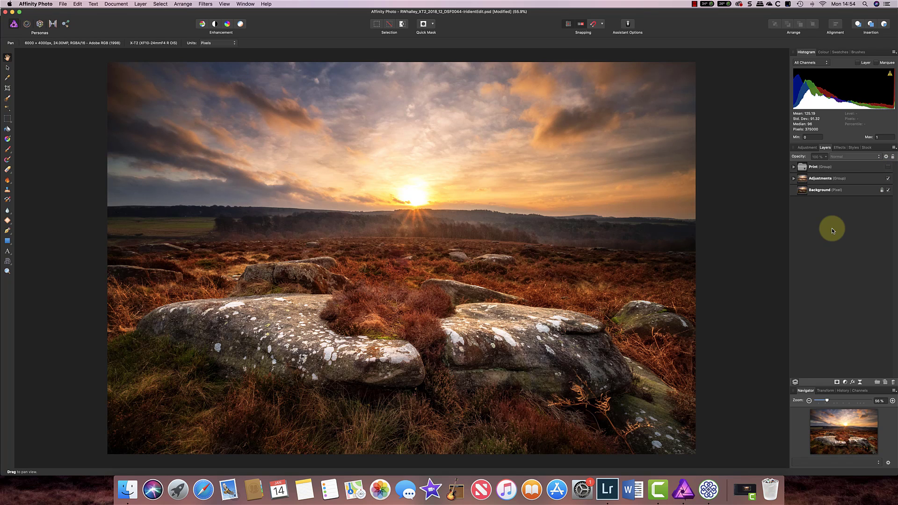
click(888, 166)
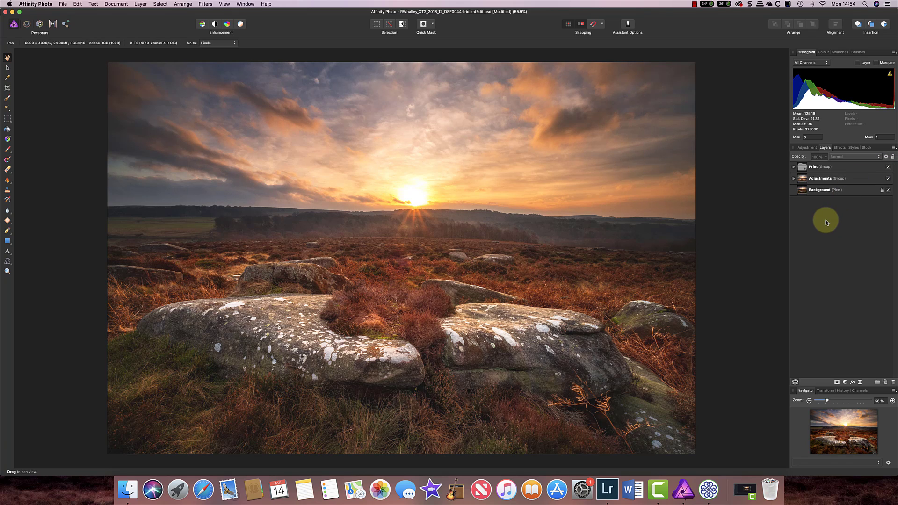